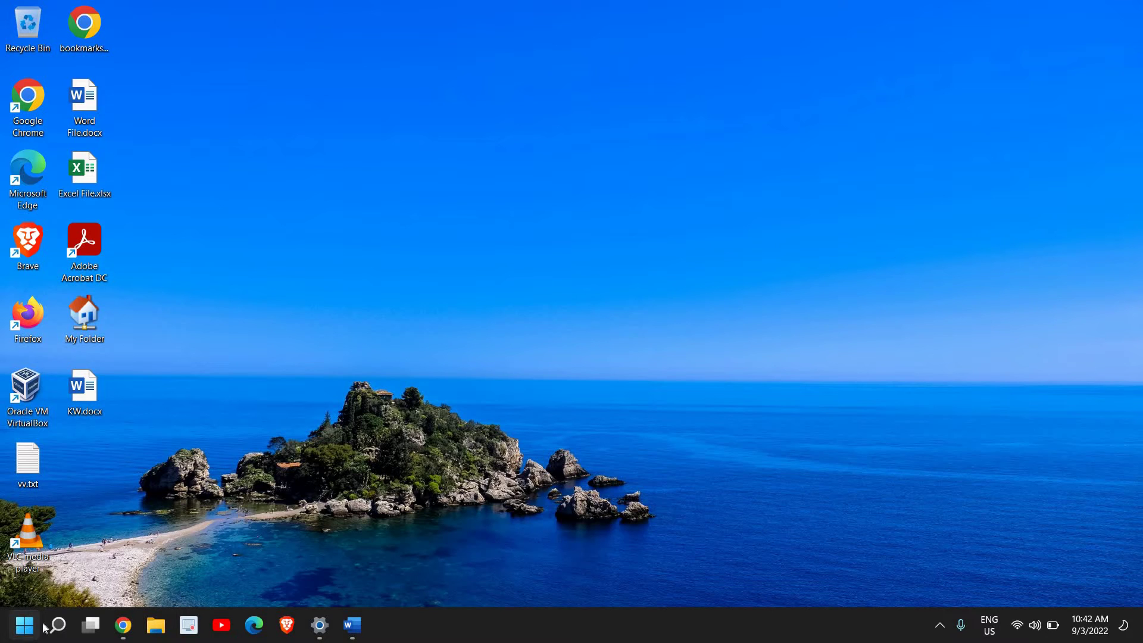
Open Settings from the taskbar and go to System > Gaming
{"action": "right_click", "coordinate": [16, 632]}
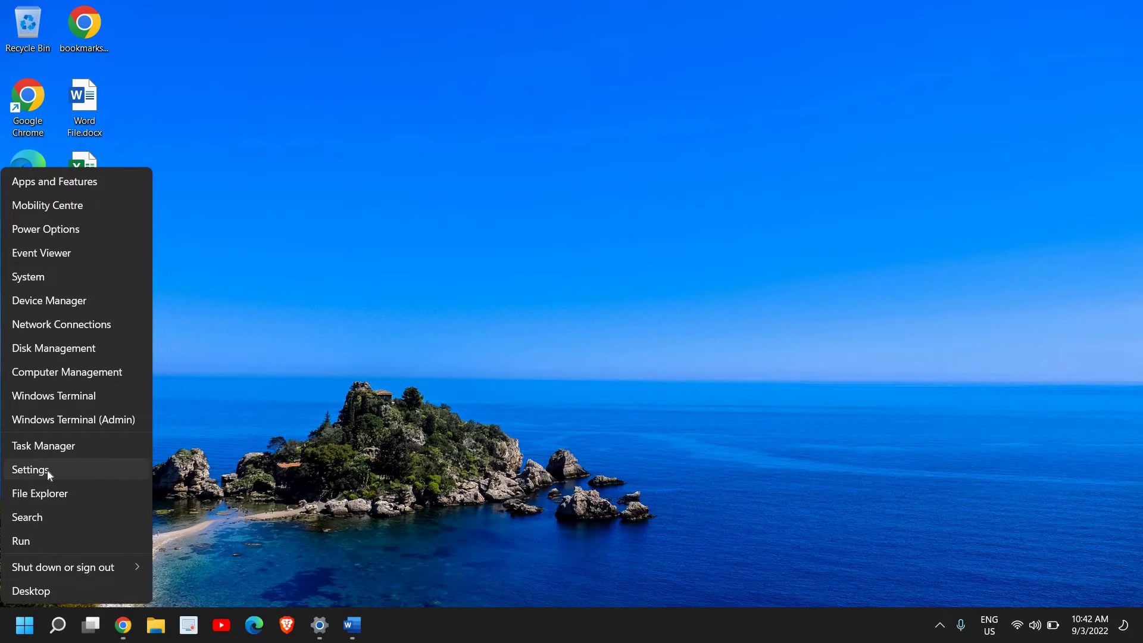
{"action": "left_click", "coordinate": [320, 634]}
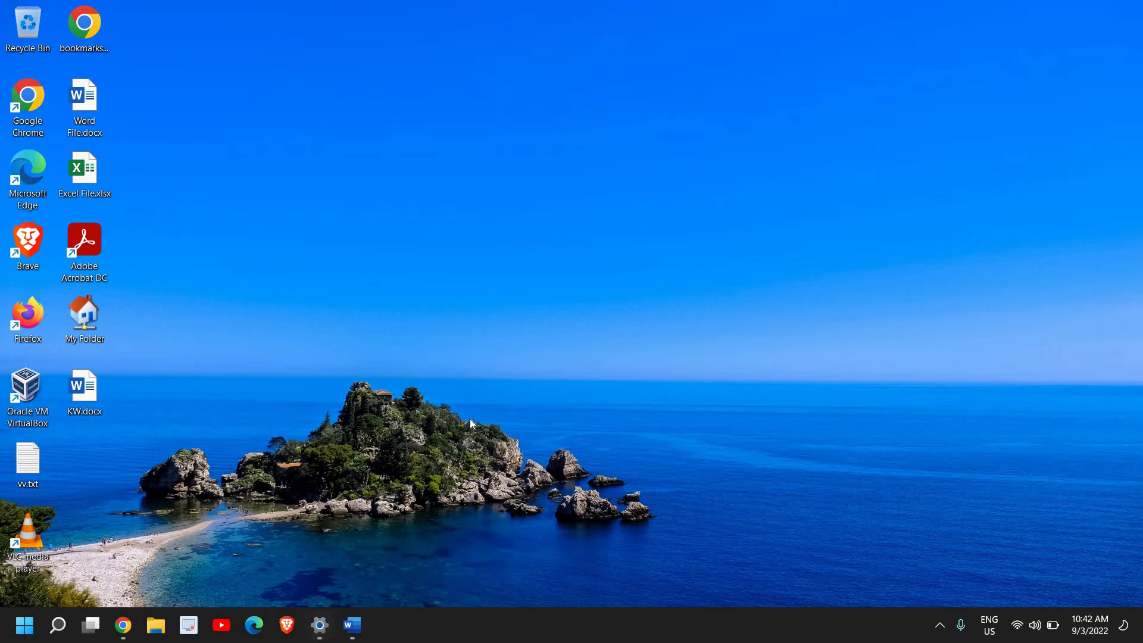
{"action": "left_click", "coordinate": [325, 635]}
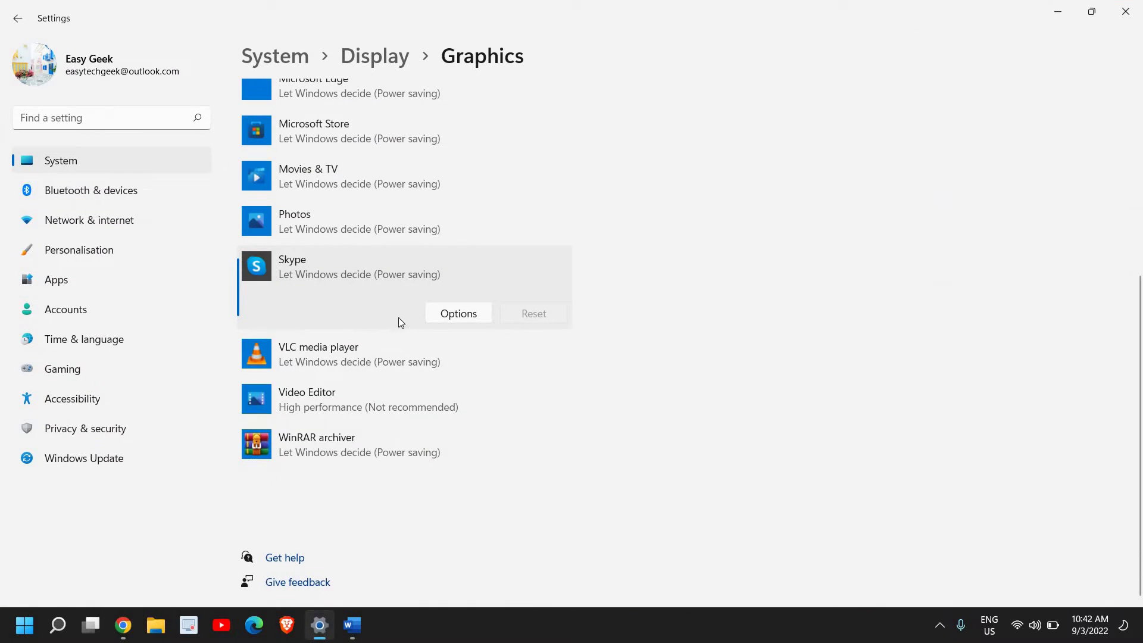
{"action": "left_click", "coordinate": [62, 159]}
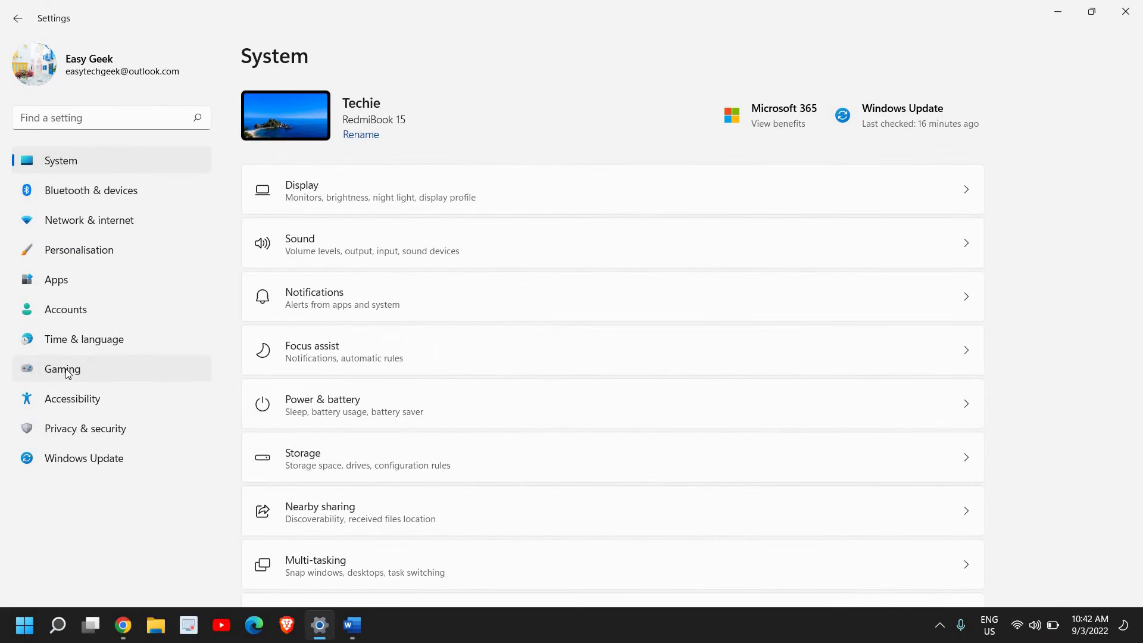
{"action": "left_click", "coordinate": [68, 372]}
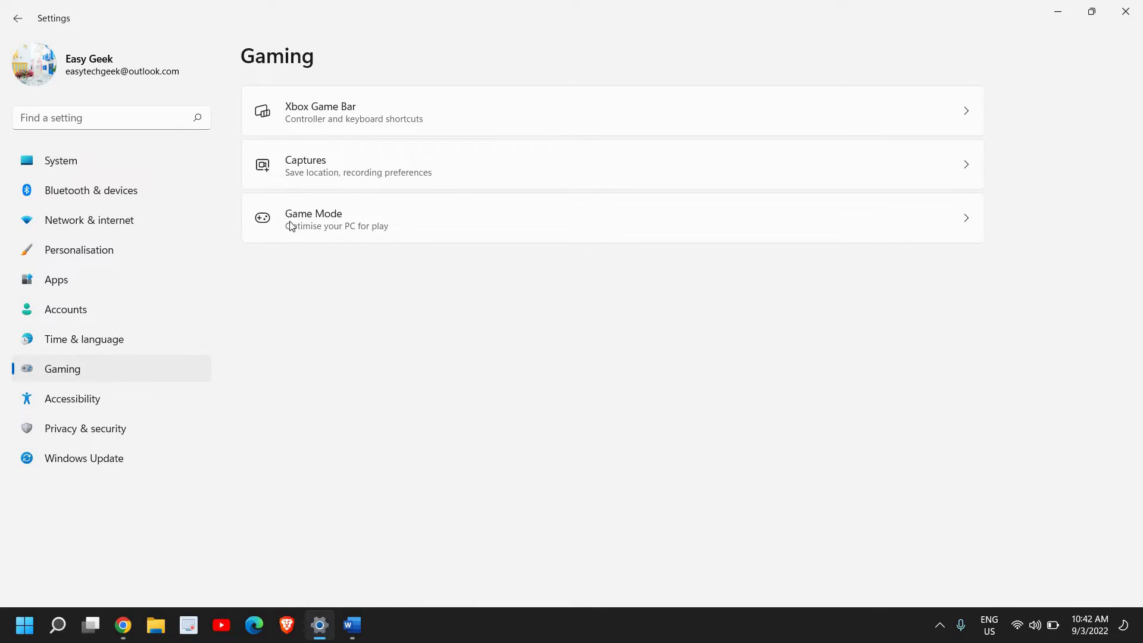
Open the Game Mode page and confirm Game Mode is switched On
{"action": "left_click", "coordinate": [371, 226]}
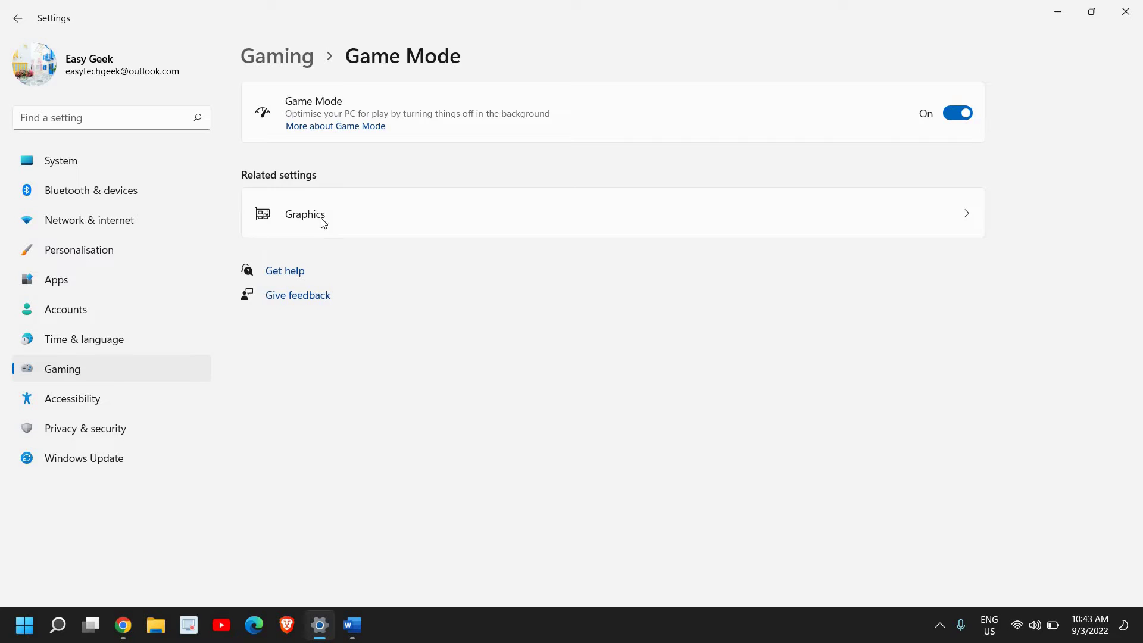
Open Graphics under Related settings and select Skype in the app list
{"action": "left_click", "coordinate": [507, 227]}
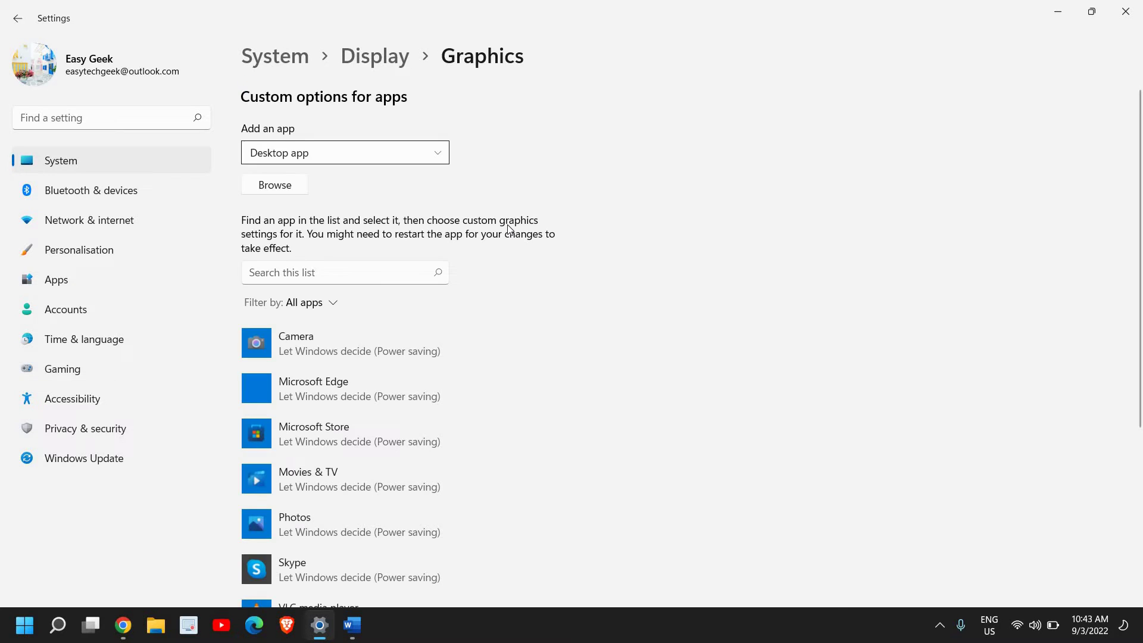
{"action": "scroll", "coordinate": [322, 397], "scroll_direction": "down", "scroll_amount": 4}
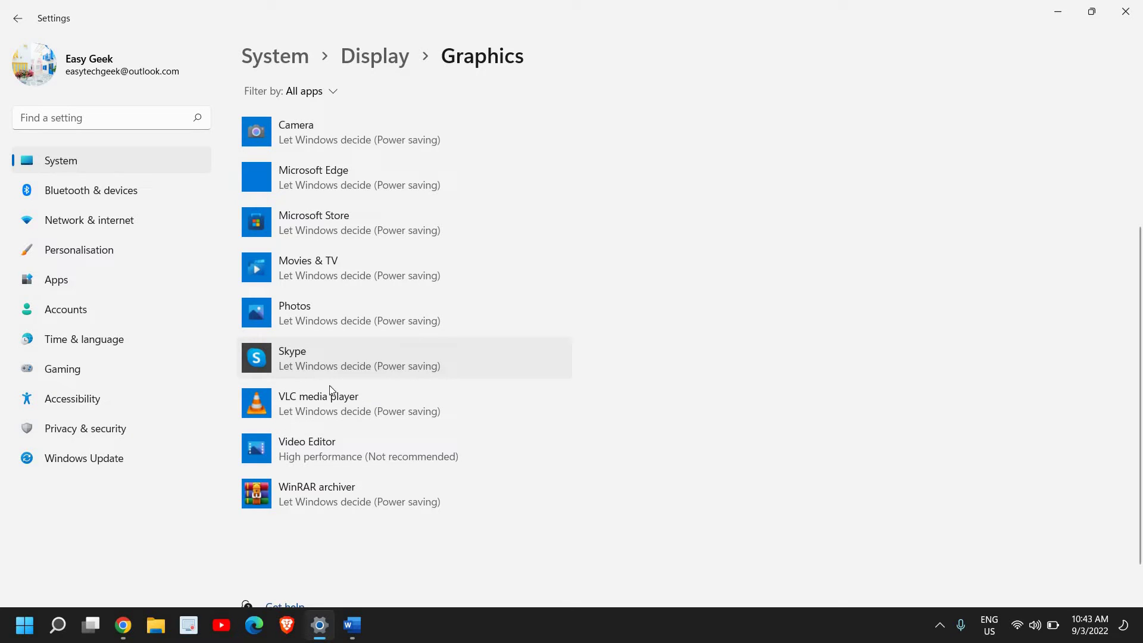
{"action": "left_click", "coordinate": [342, 369]}
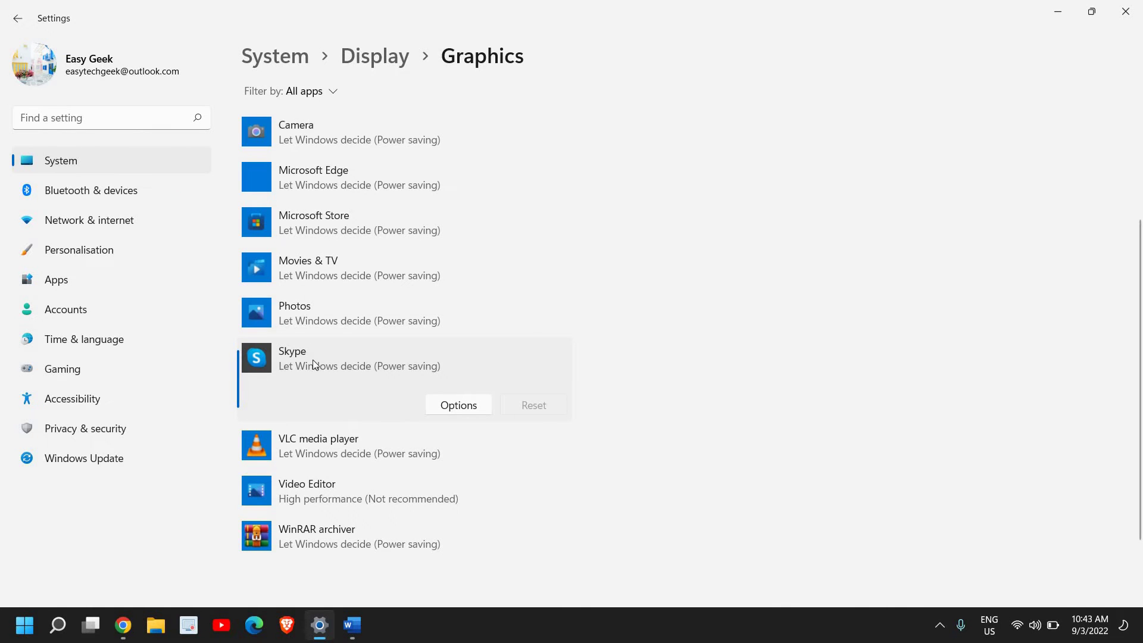
{"action": "left_click", "coordinate": [470, 405]}
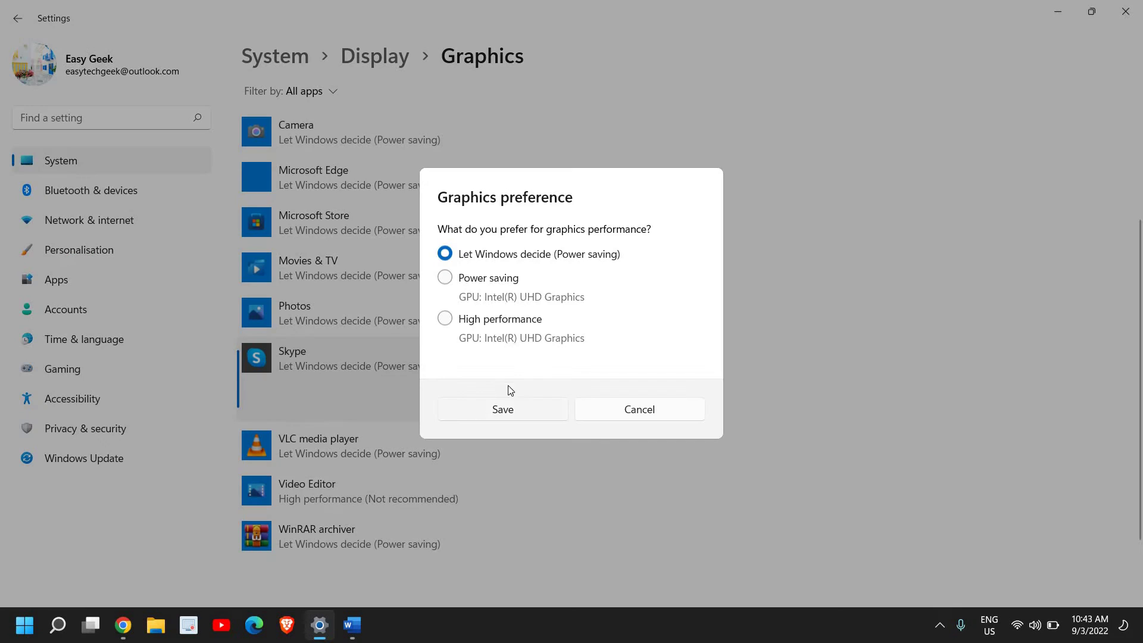
{"action": "left_click", "coordinate": [445, 320]}
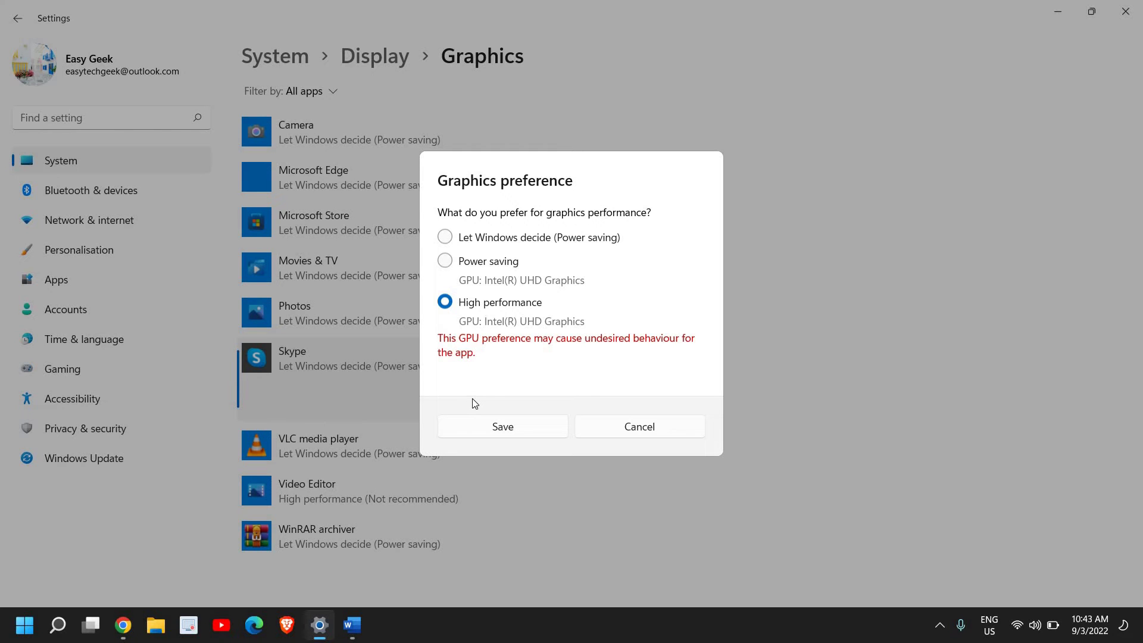
{"action": "left_click", "coordinate": [628, 426]}
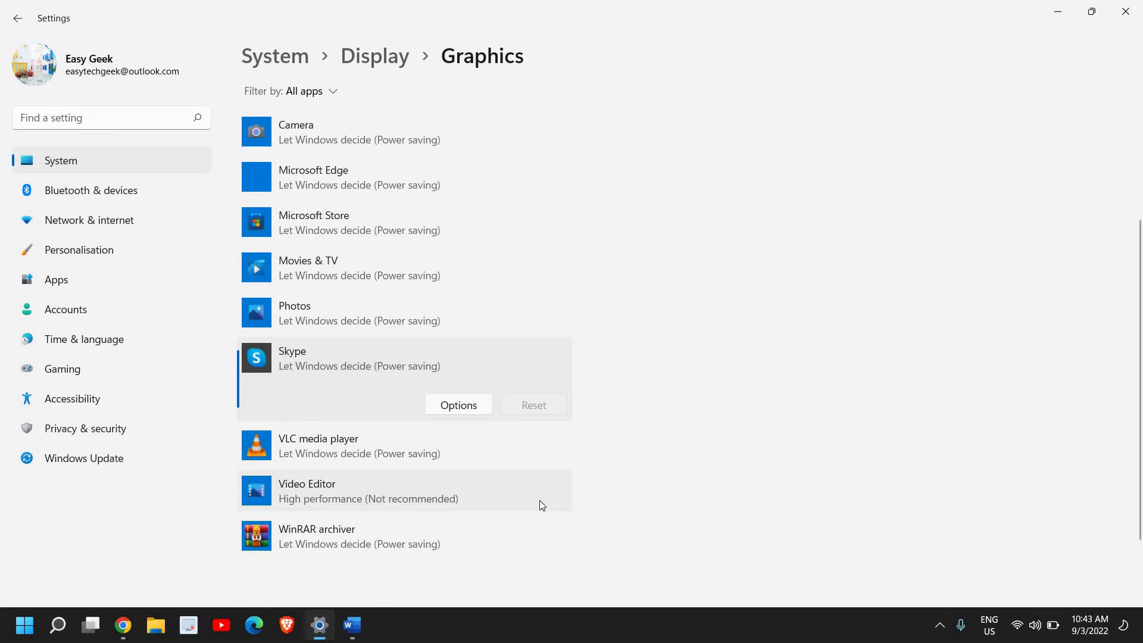
{"action": "scroll", "coordinate": [540, 503], "scroll_direction": "up", "scroll_amount": 3}
{"action": "scroll", "coordinate": [411, 360], "scroll_direction": "down", "scroll_amount": 1}
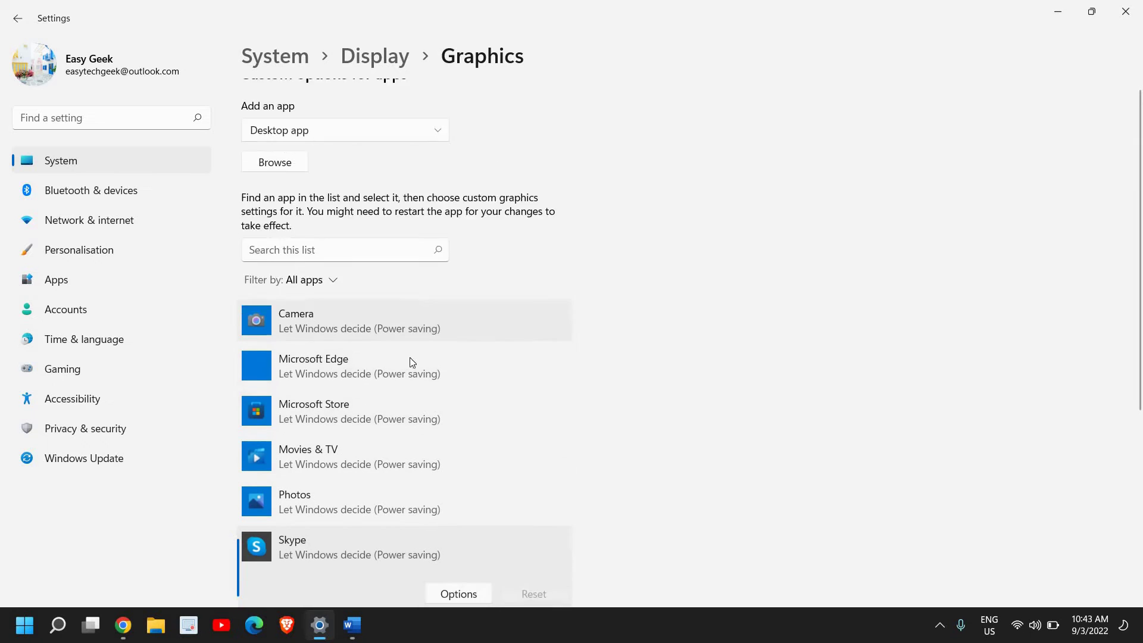
{"action": "scroll", "coordinate": [409, 360], "scroll_direction": "down", "scroll_amount": 4}
{"action": "scroll", "coordinate": [383, 403], "scroll_direction": "up", "scroll_amount": 5}
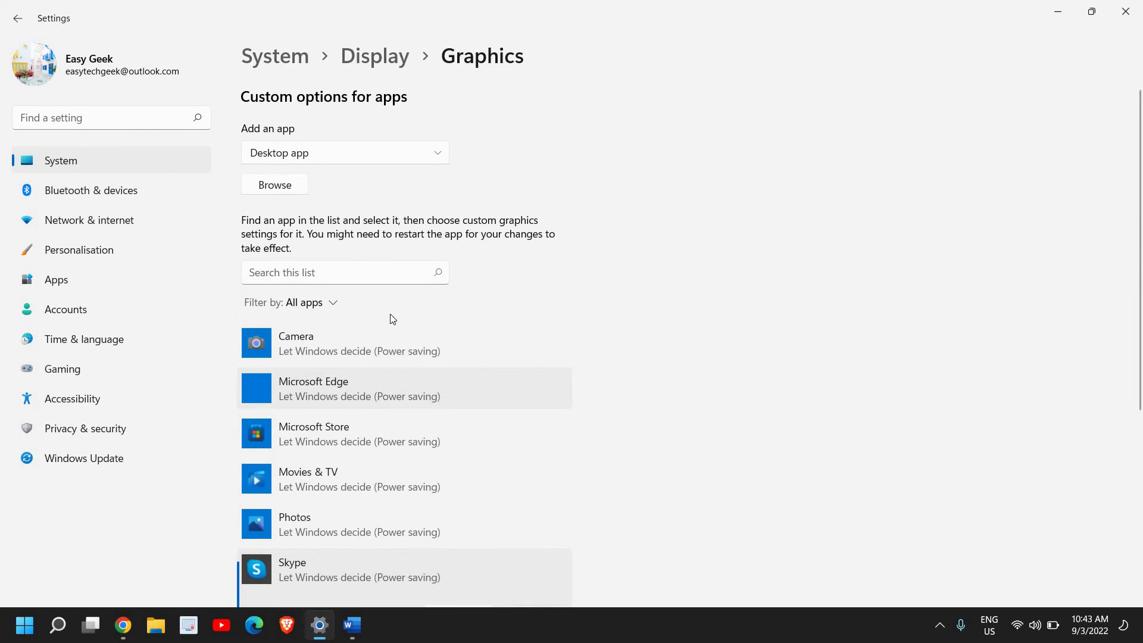
Cancel adding a desktop app, leave Microsoft Edge's graphics preference unchanged, and close Settings
{"action": "left_click", "coordinate": [276, 185]}
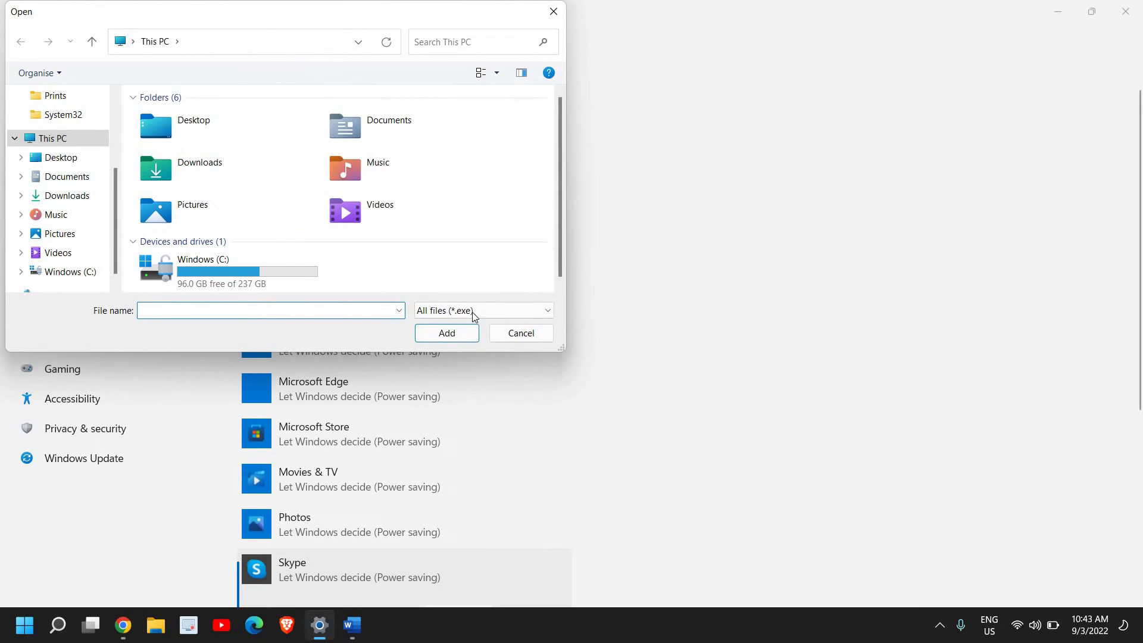
{"action": "left_click", "coordinate": [519, 333]}
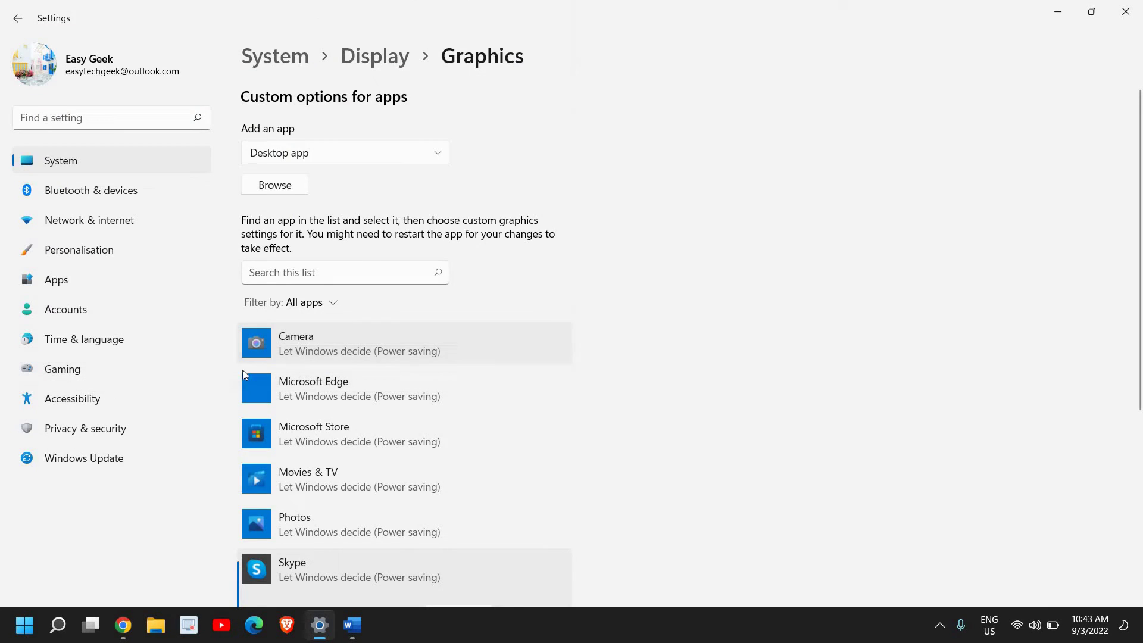
{"action": "left_click", "coordinate": [341, 398]}
{"action": "left_click", "coordinate": [453, 437]}
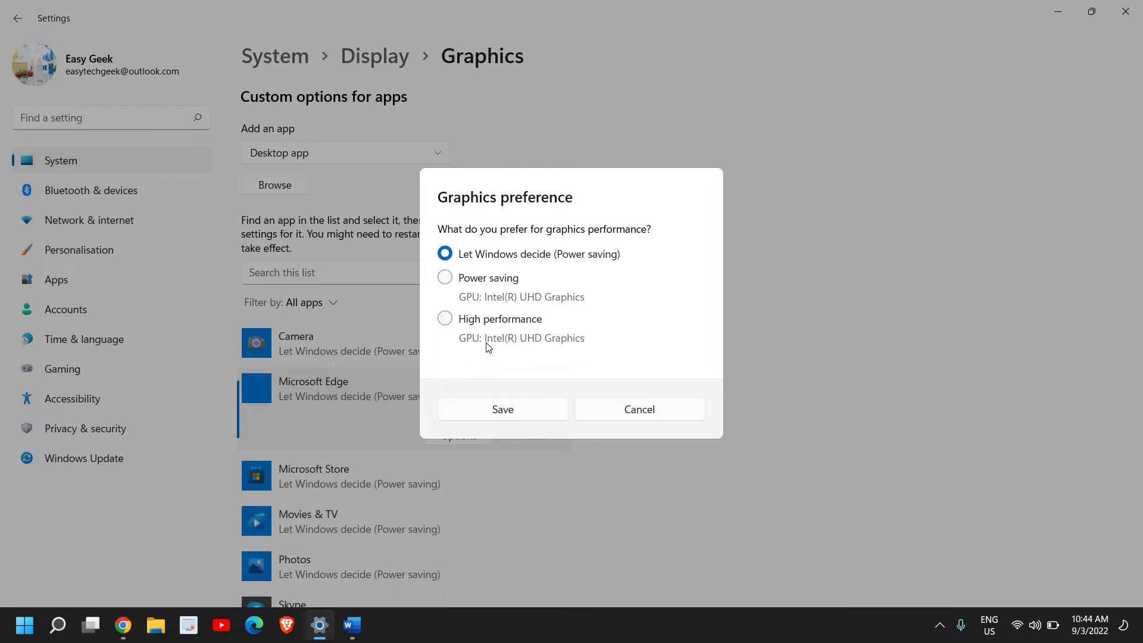
{"action": "left_click", "coordinate": [626, 409]}
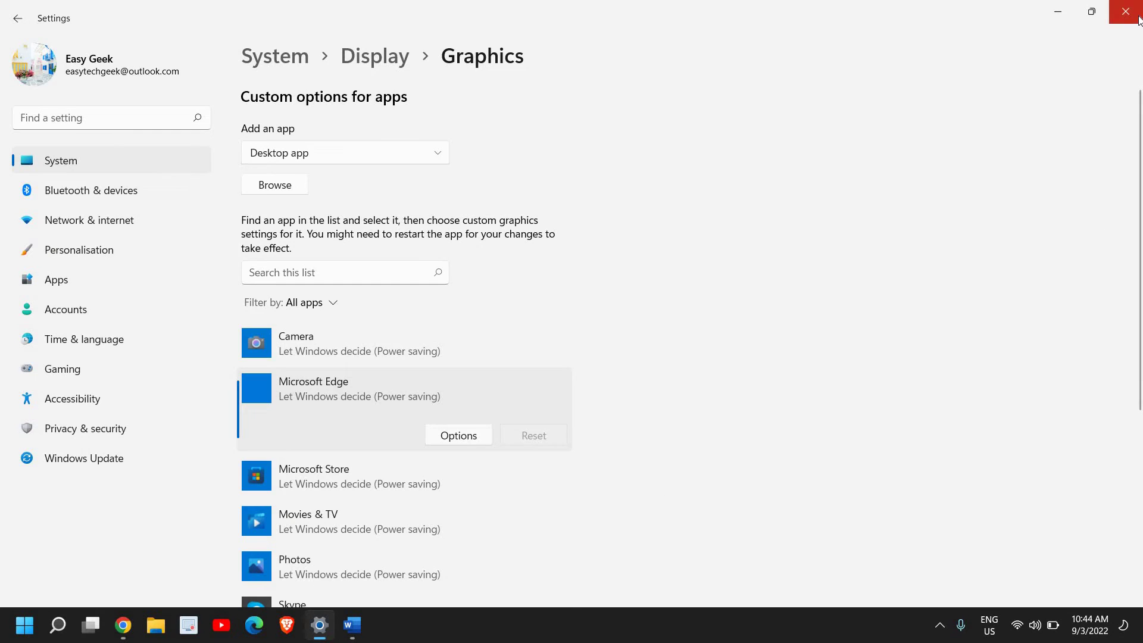
{"action": "left_click", "coordinate": [1125, 12]}
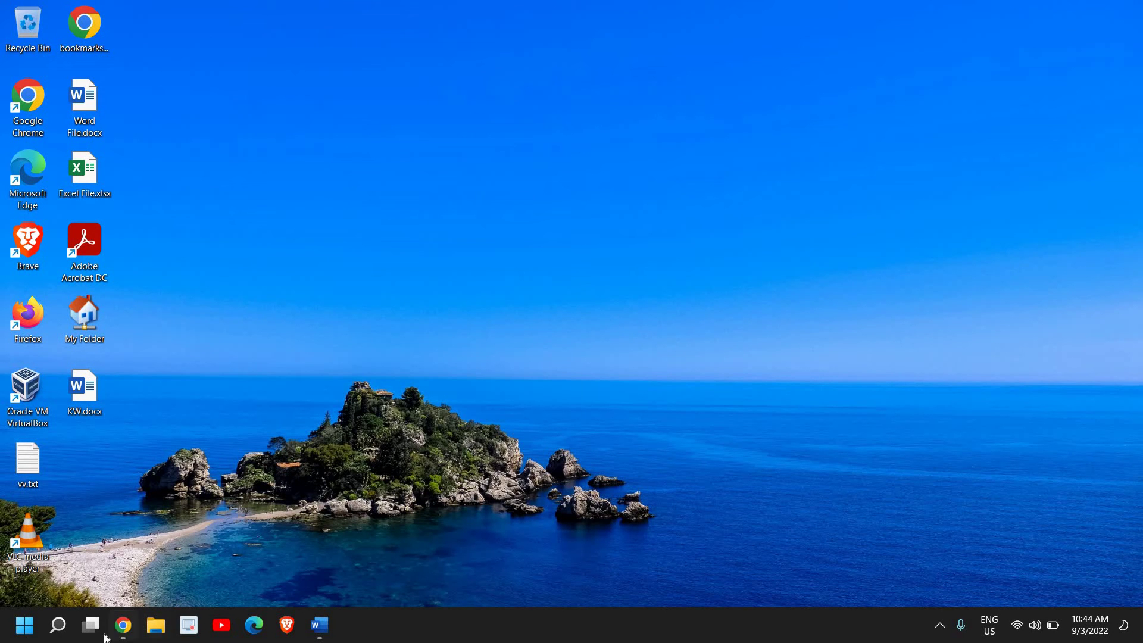
Read Chrome's AMD Radeon Settings article down to Morphological Filtering, then minimise Chrome
{"action": "left_click", "coordinate": [123, 625]}
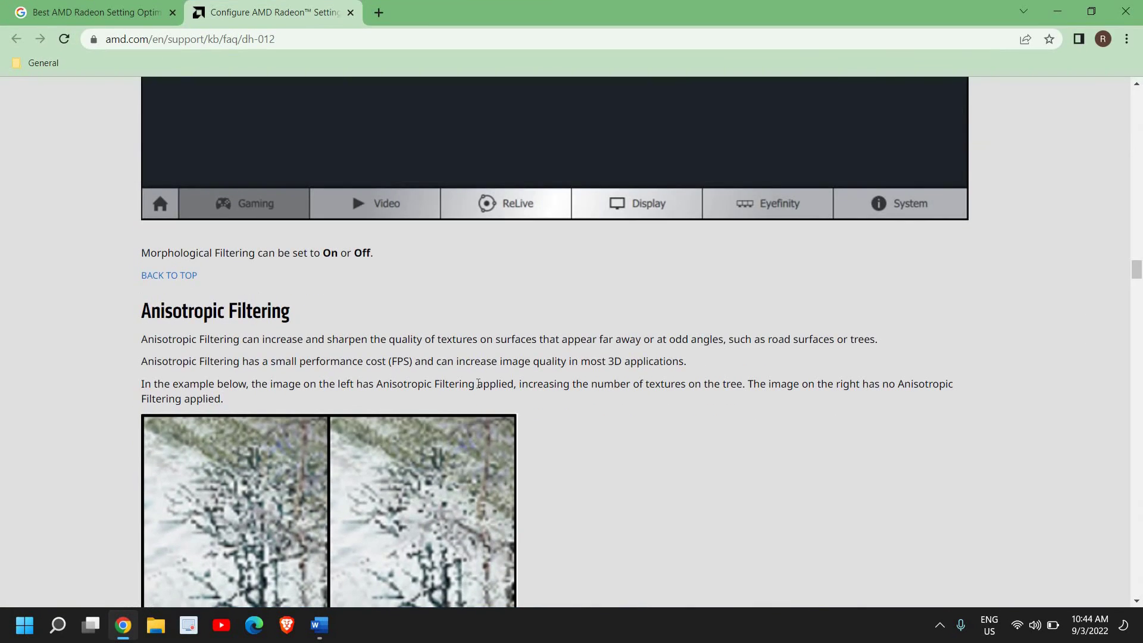
{"action": "scroll", "coordinate": [468, 380], "scroll_direction": "up", "scroll_amount": 15}
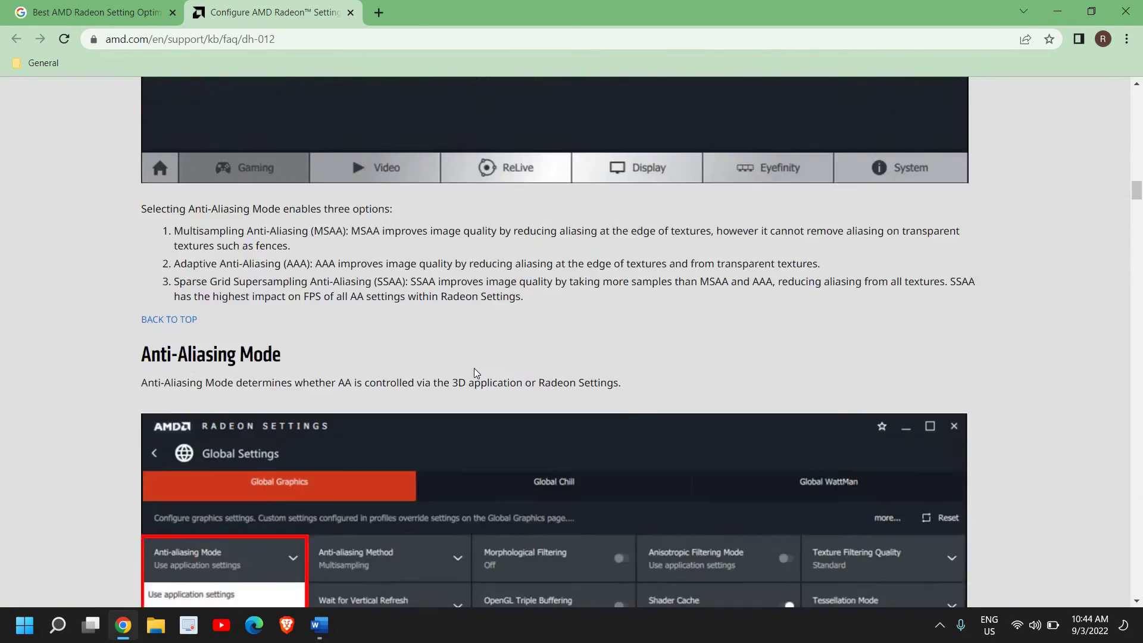
{"action": "scroll", "coordinate": [475, 372], "scroll_direction": "up", "scroll_amount": 20}
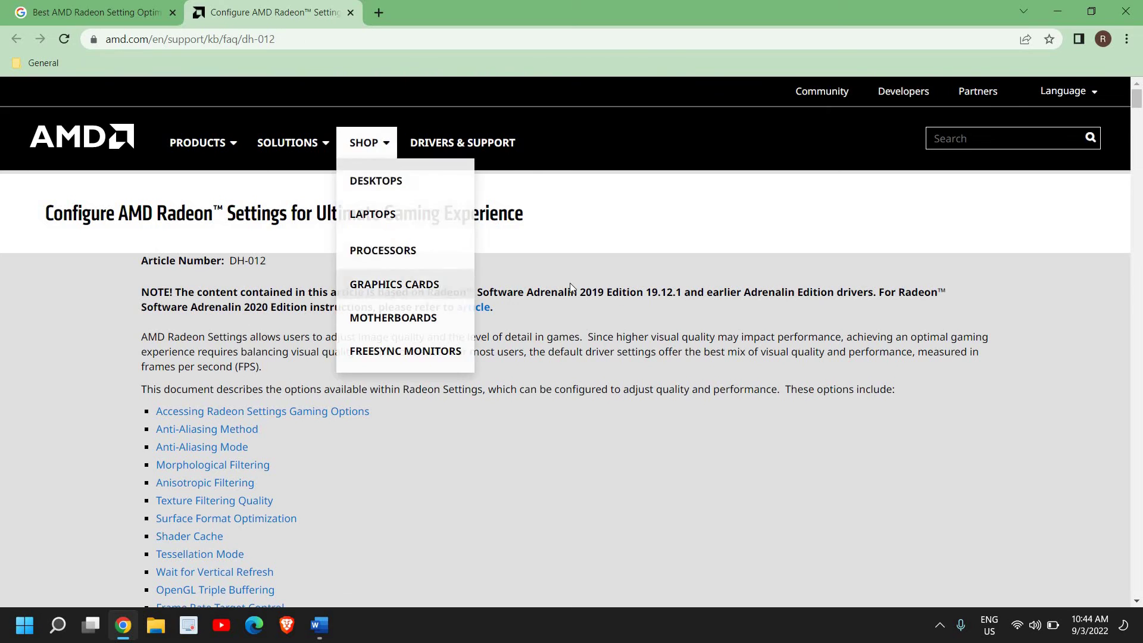
{"action": "scroll", "coordinate": [566, 406], "scroll_direction": "down", "scroll_amount": 10}
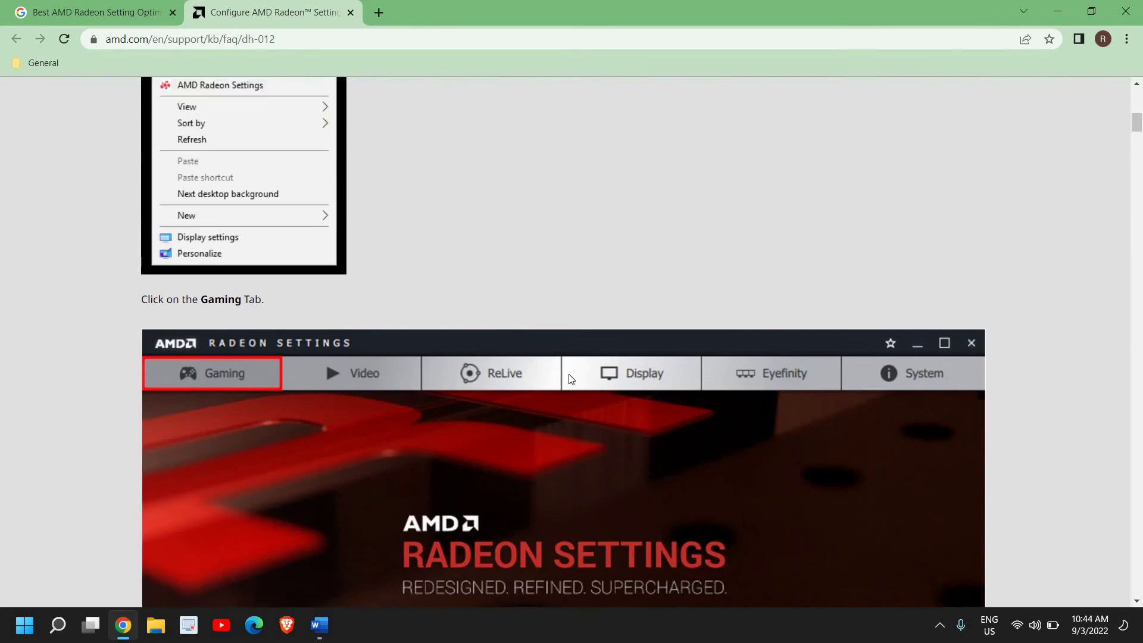
{"action": "scroll", "coordinate": [174, 219], "scroll_direction": "up", "scroll_amount": 1}
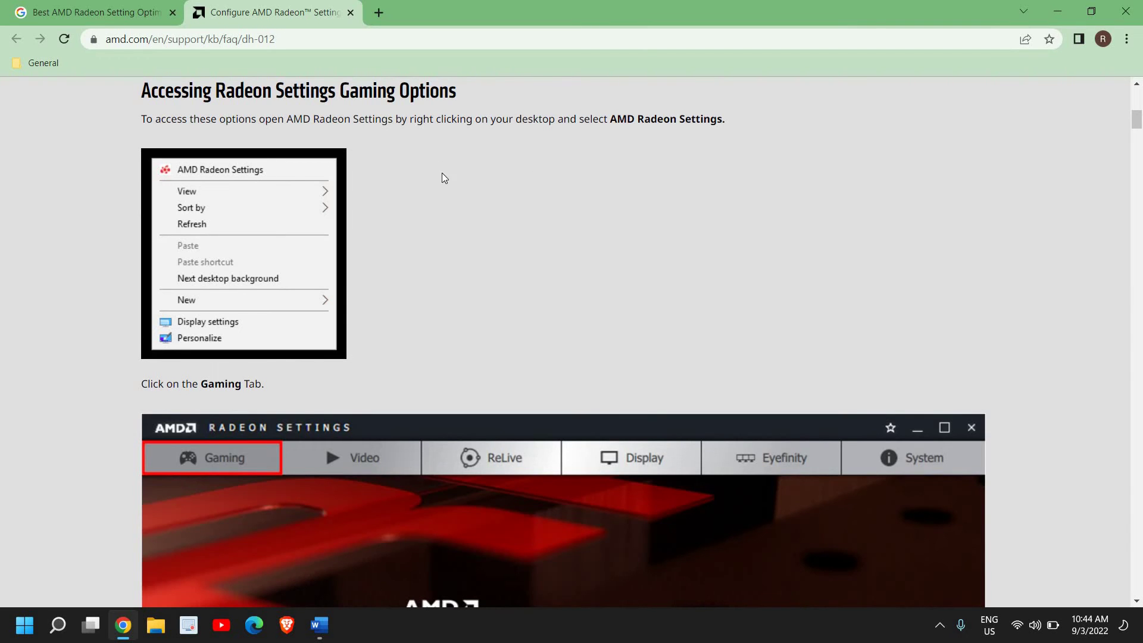
{"action": "scroll", "coordinate": [535, 306], "scroll_direction": "down", "scroll_amount": 3}
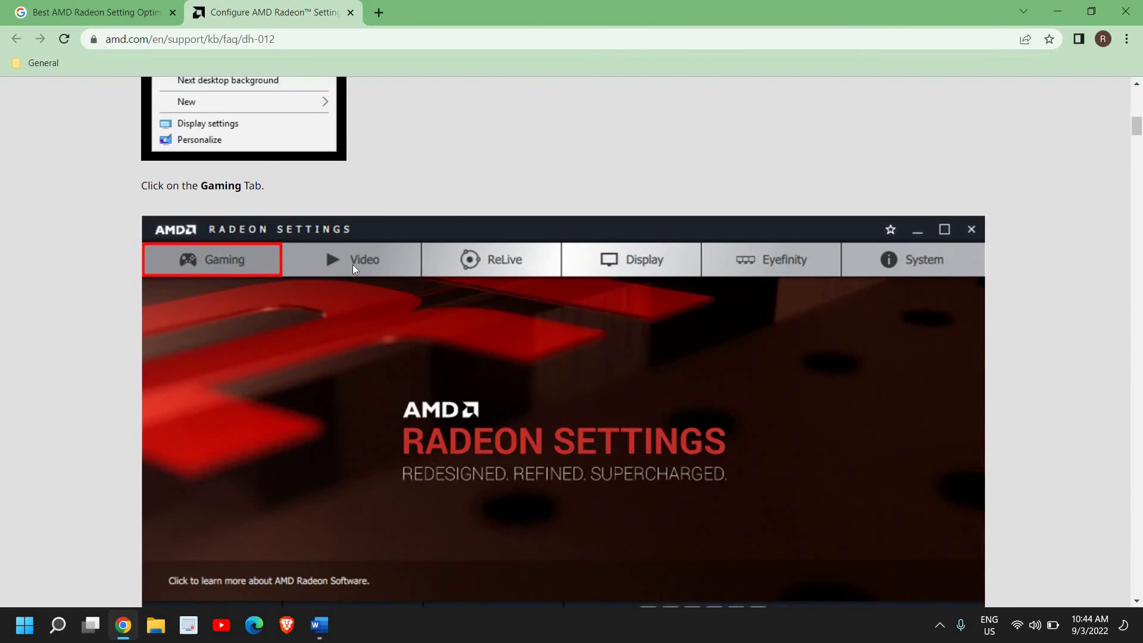
{"action": "scroll", "coordinate": [412, 297], "scroll_direction": "down", "scroll_amount": 6}
{"action": "scroll", "coordinate": [456, 315], "scroll_direction": "up", "scroll_amount": 1}
{"action": "scroll", "coordinate": [268, 195], "scroll_direction": "down", "scroll_amount": 3}
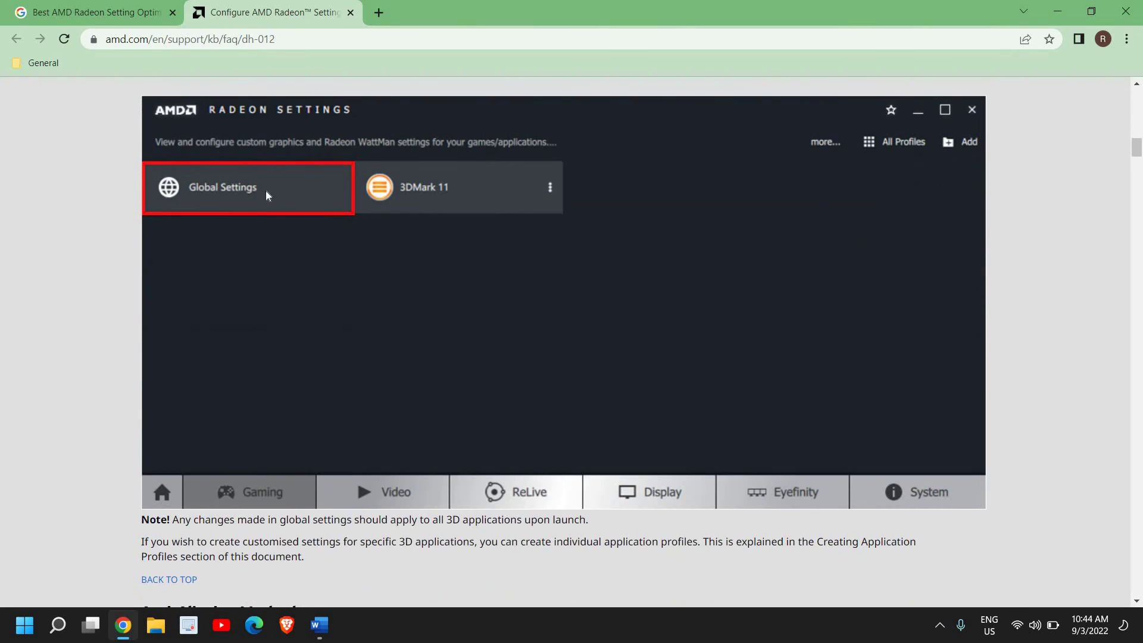
{"action": "scroll", "coordinate": [434, 305], "scroll_direction": "down", "scroll_amount": 8}
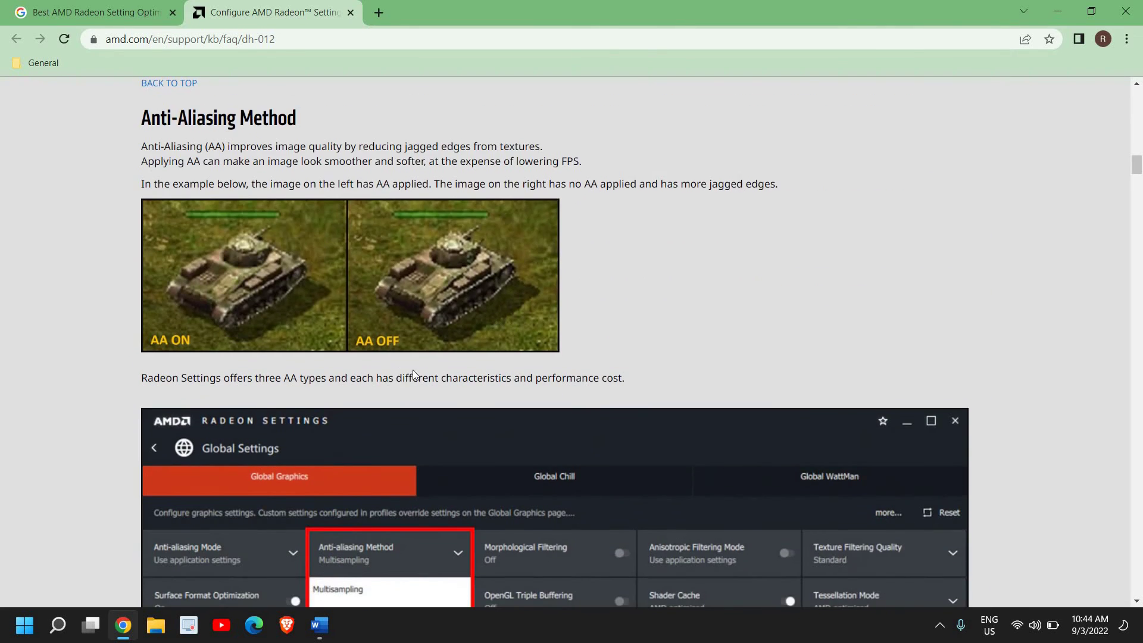
{"action": "scroll", "coordinate": [413, 370], "scroll_direction": "down", "scroll_amount": 3}
{"action": "scroll", "coordinate": [357, 322], "scroll_direction": "up", "scroll_amount": 15}
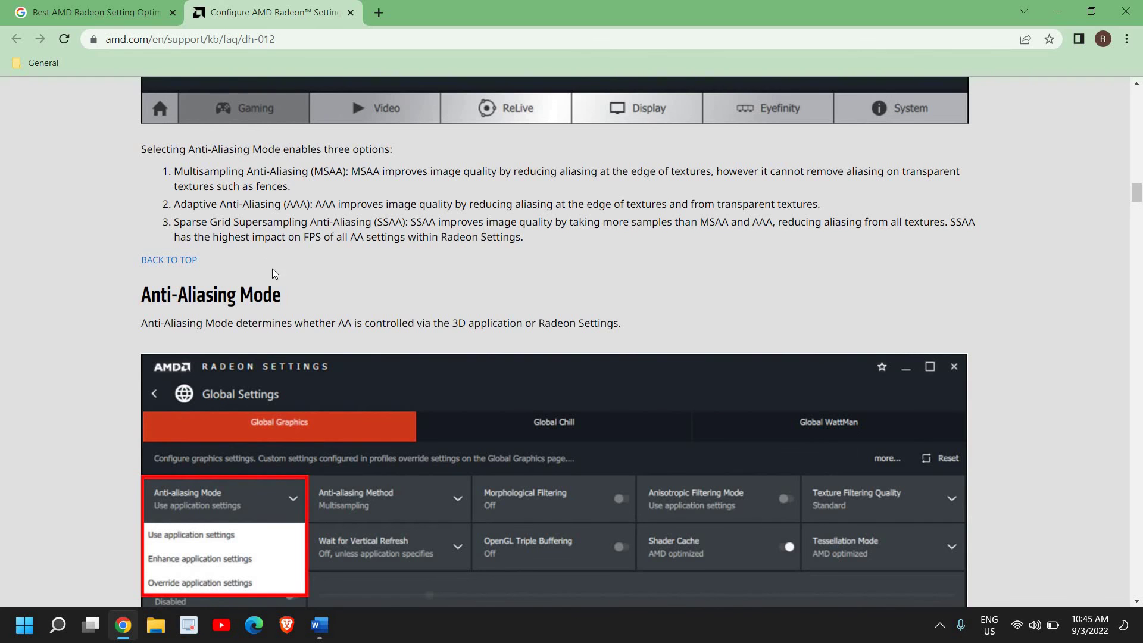
{"action": "scroll", "coordinate": [348, 420], "scroll_direction": "down", "scroll_amount": 12}
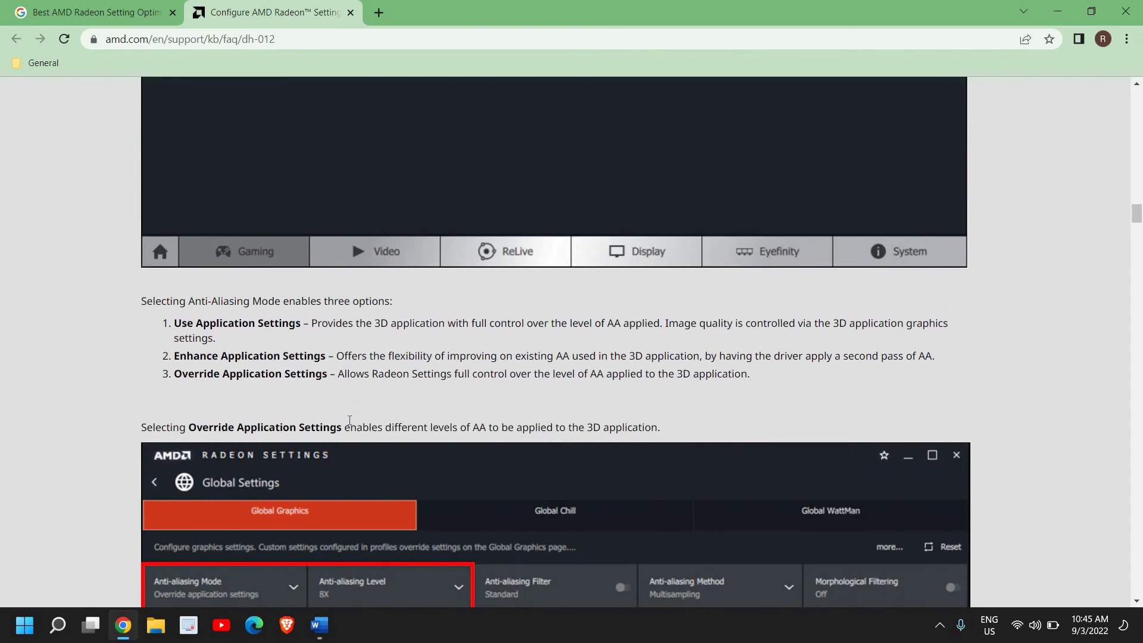
{"action": "scroll", "coordinate": [348, 419], "scroll_direction": "down", "scroll_amount": 9}
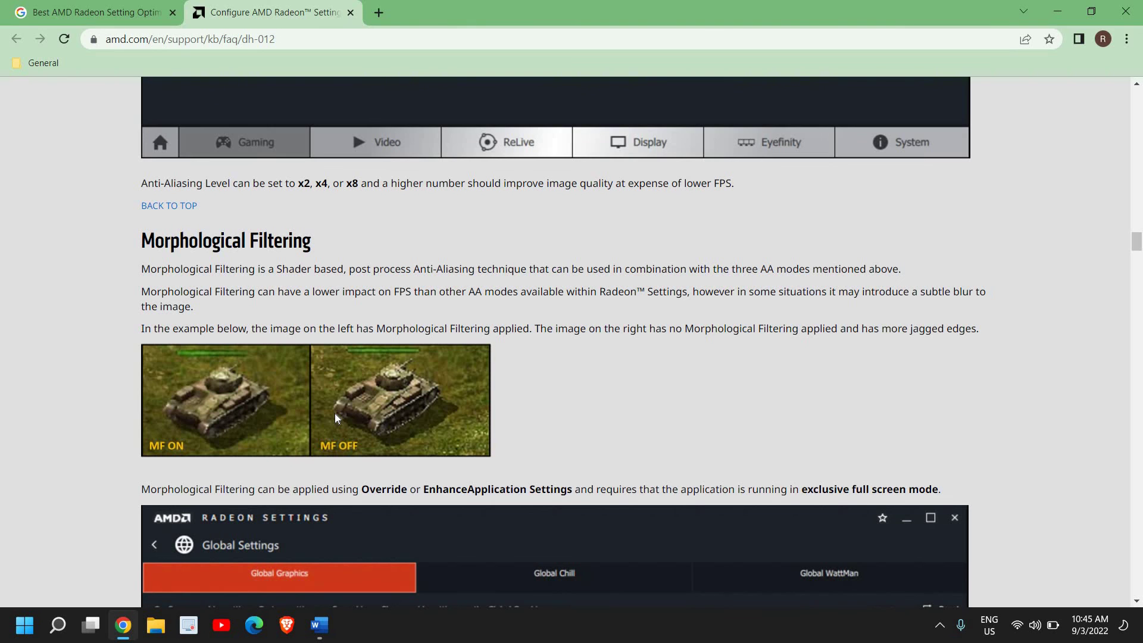
{"action": "left_click", "coordinate": [1058, 11]}
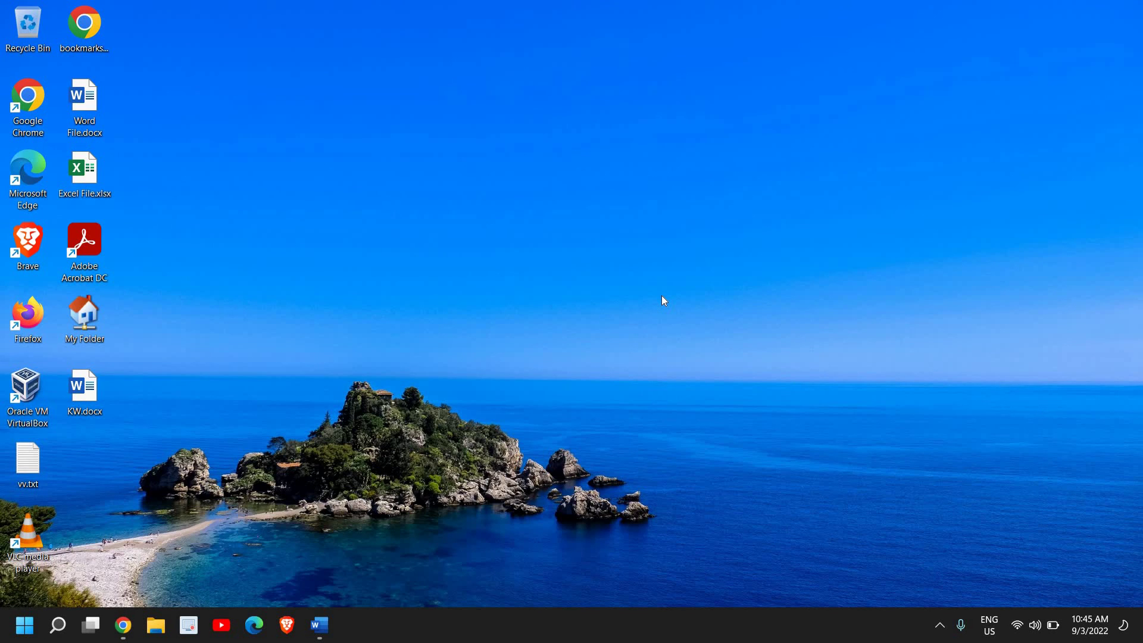